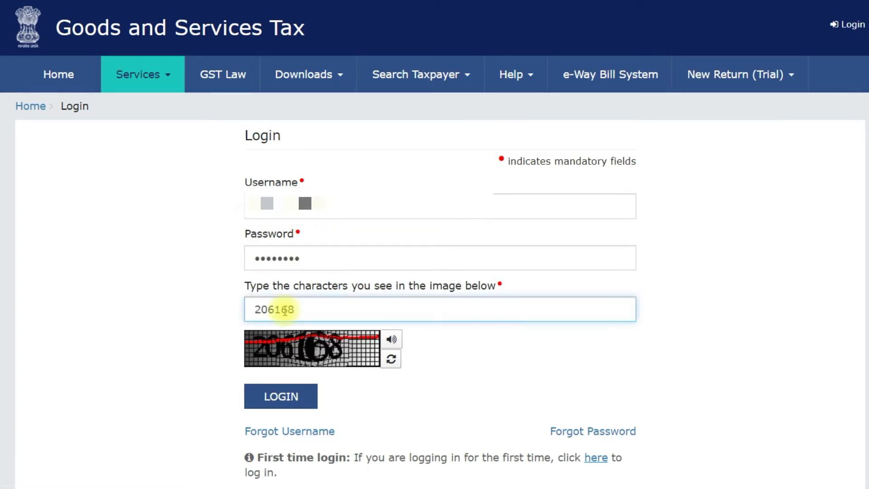
- Log in to the GST portal with the entered credentials and open the return filing page from the dashboard
left_click(293, 402)
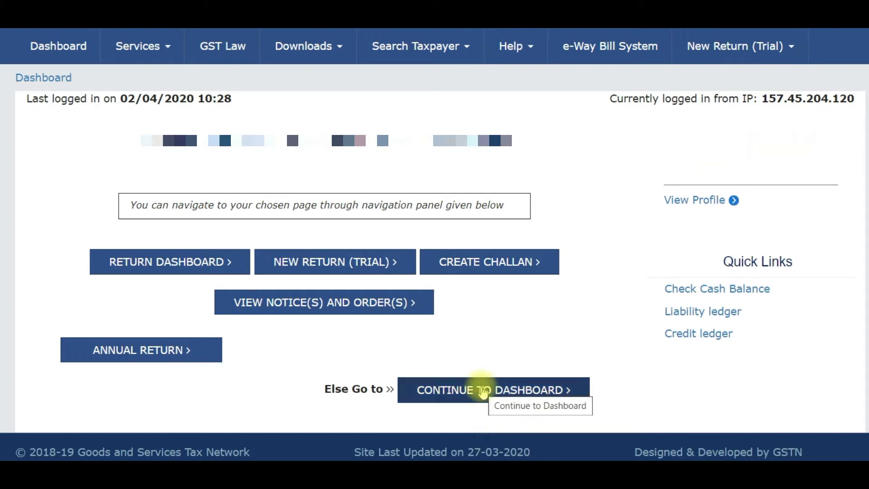
left_click(487, 399)
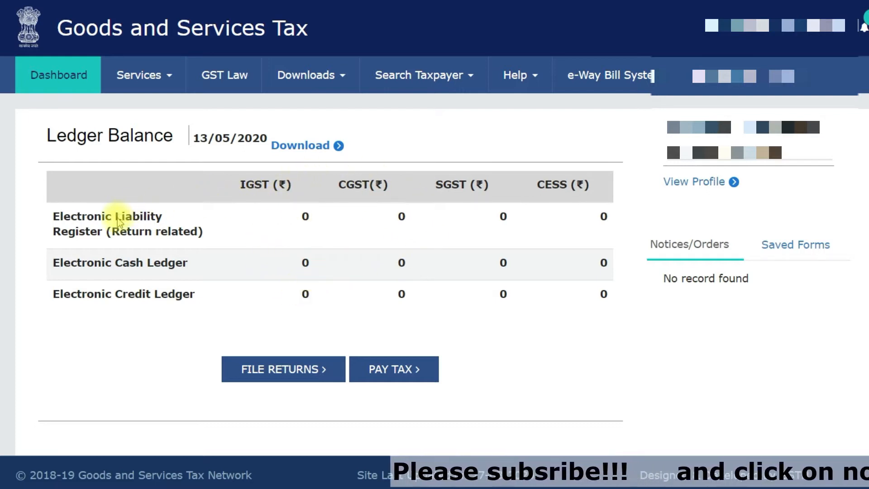
left_click(303, 363)
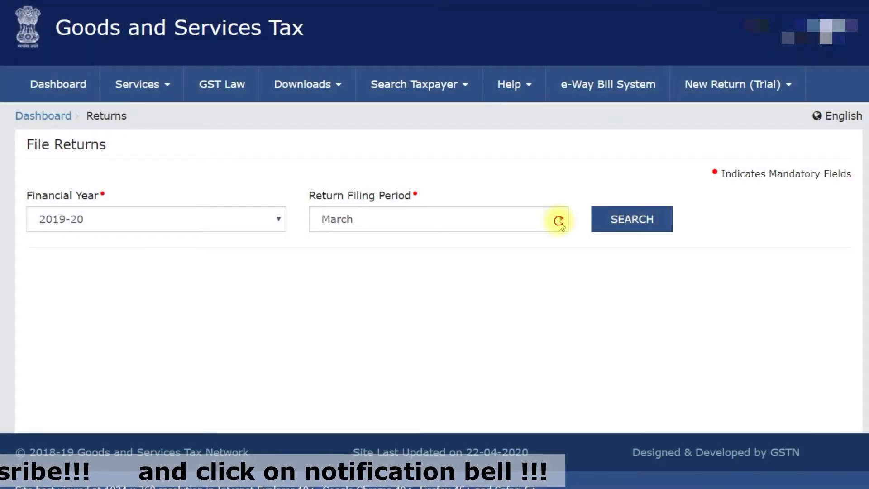
- Search the returns for financial year 2020-21 and return filing period April
left_click(560, 219)
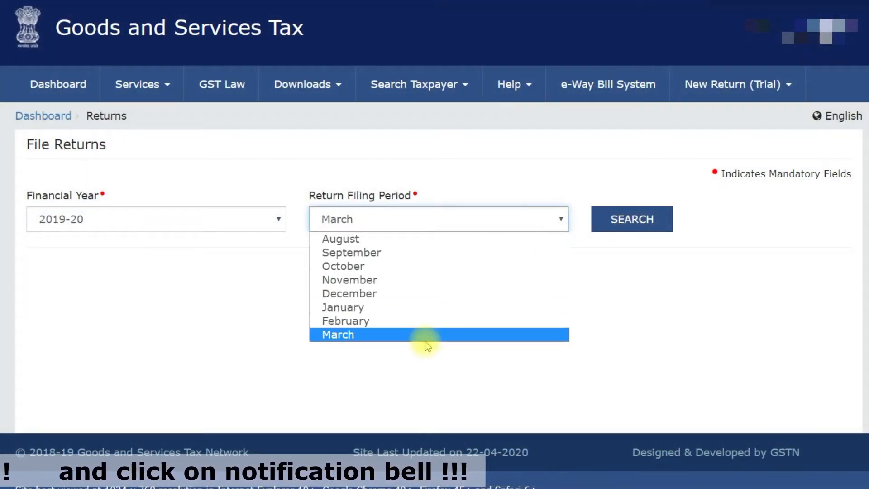
left_click(275, 220)
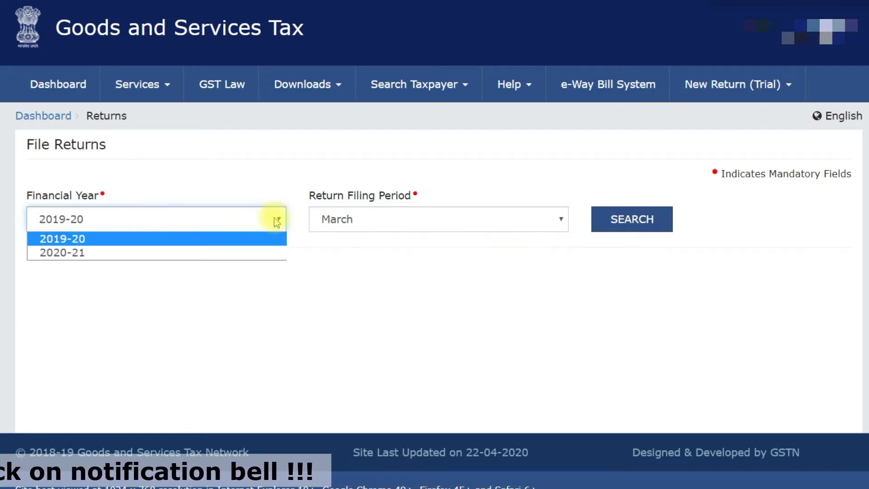
left_click(234, 253)
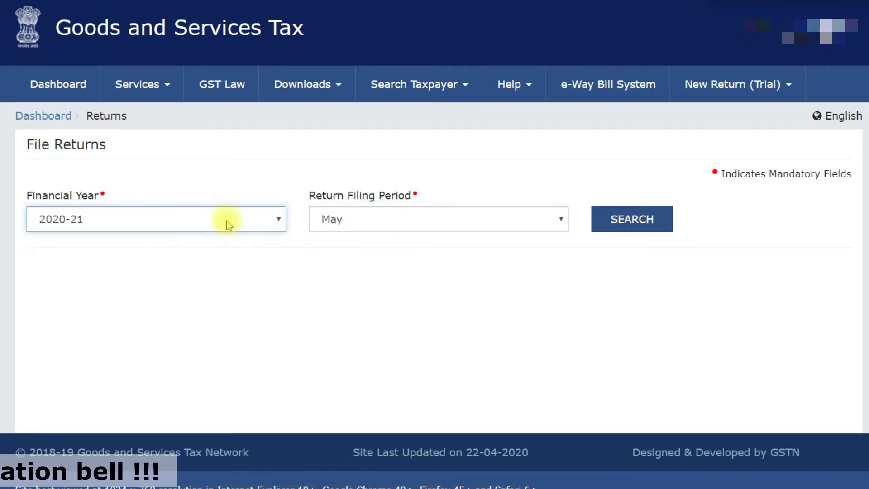
left_click(562, 222)
left_click(488, 240)
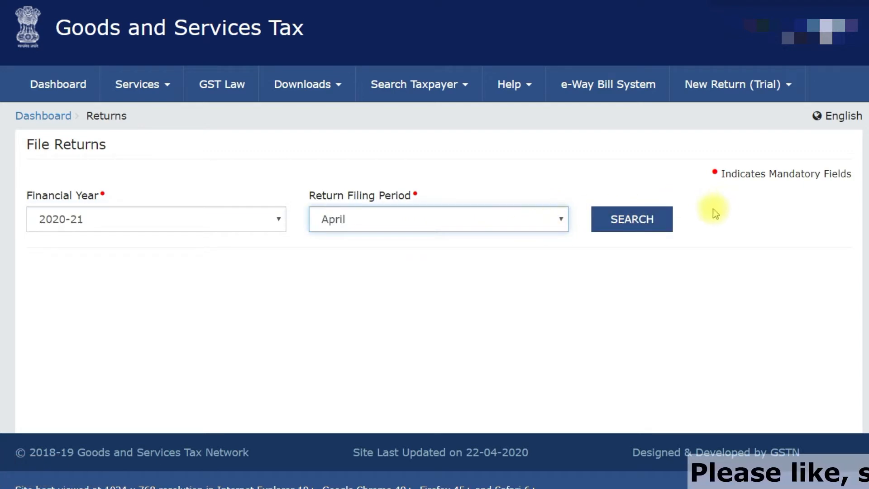
left_click(652, 221)
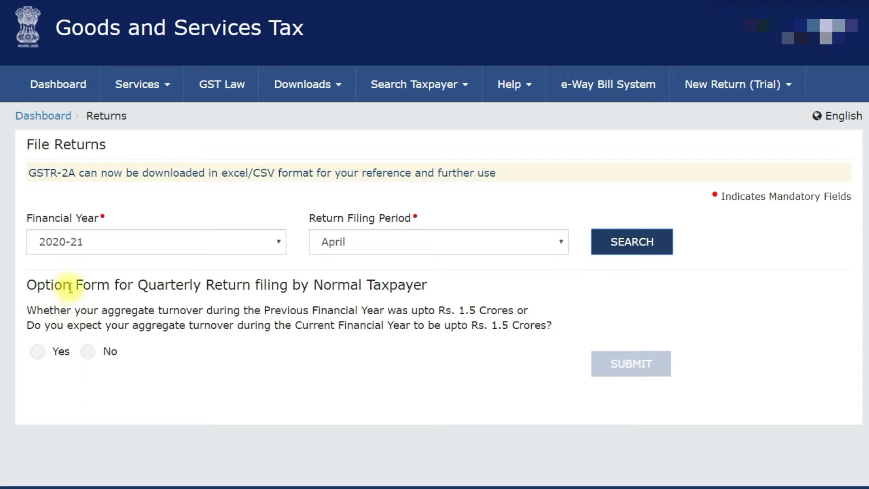
- Answer No to the Rs. 1.5 Crores turnover question and confirm monthly filing of GSTR-1
left_click(89, 352)
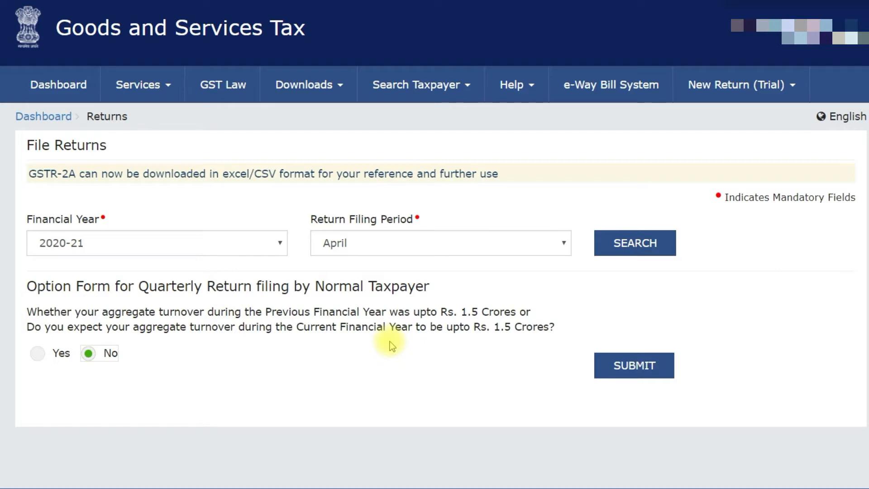
left_click(641, 368)
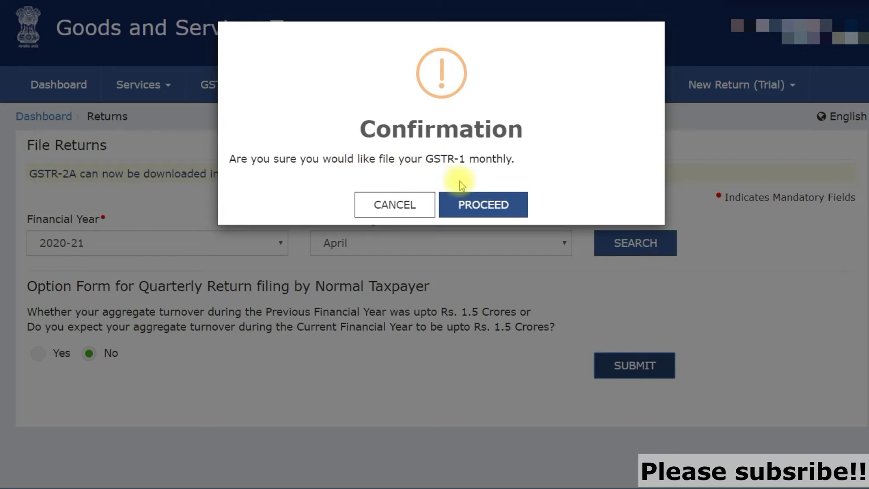
left_click(498, 205)
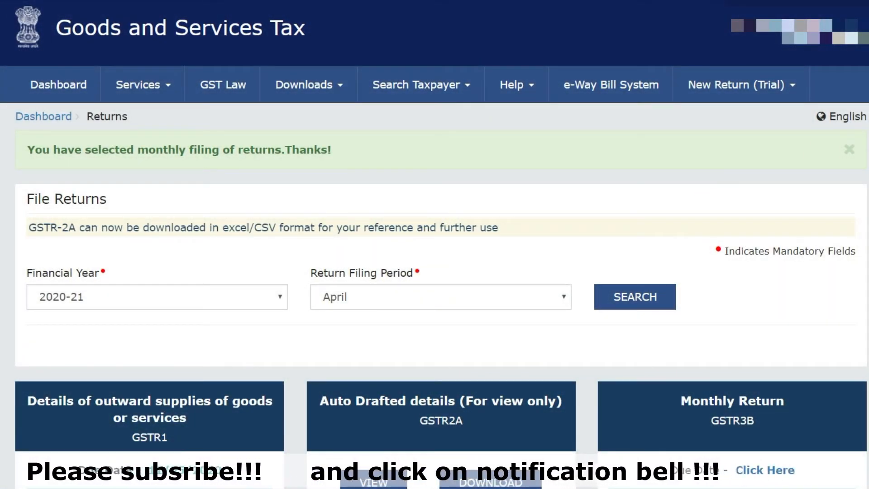
- Open GSTR1 for online preparation and generate the GSTR1 summary
scroll(699, 174, "down", 4)
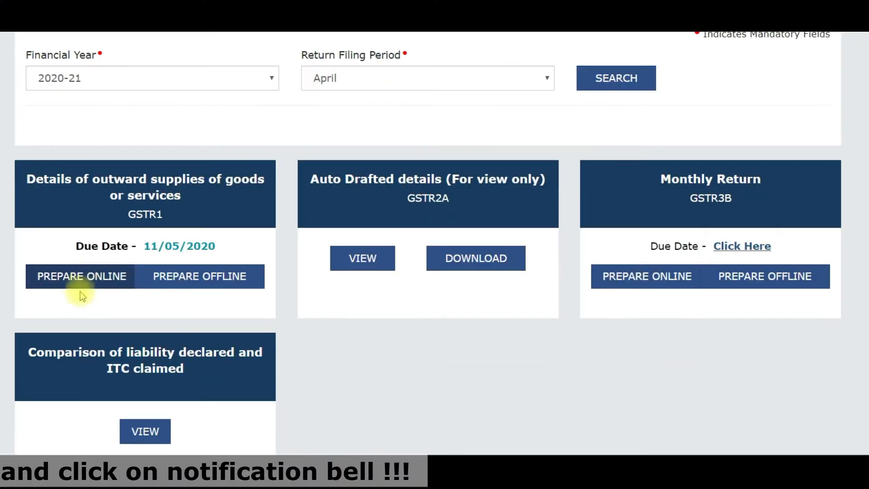
left_click(104, 284)
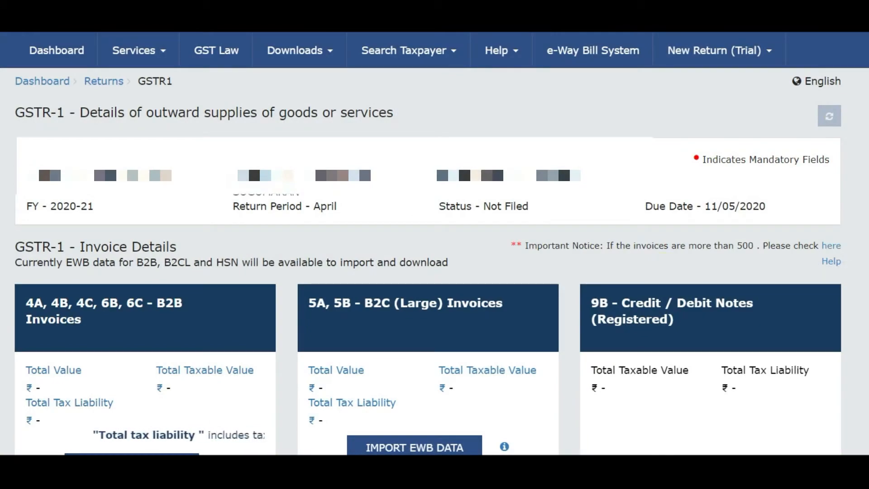
scroll(435, 245, "down", 15)
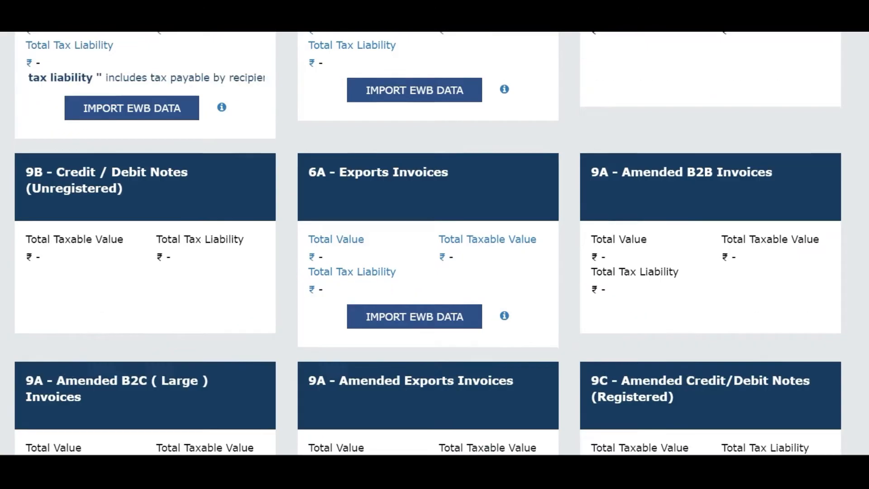
scroll(435, 244, "down", 12)
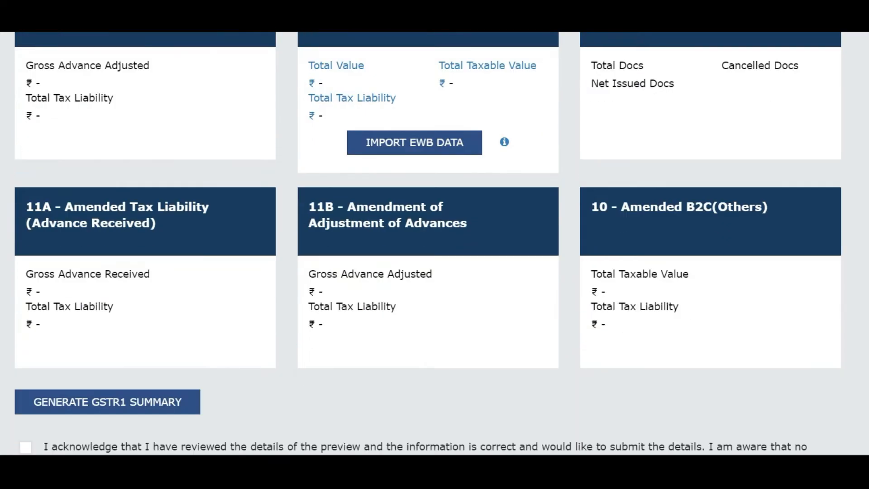
scroll(435, 245, "down", 3)
left_click(149, 276)
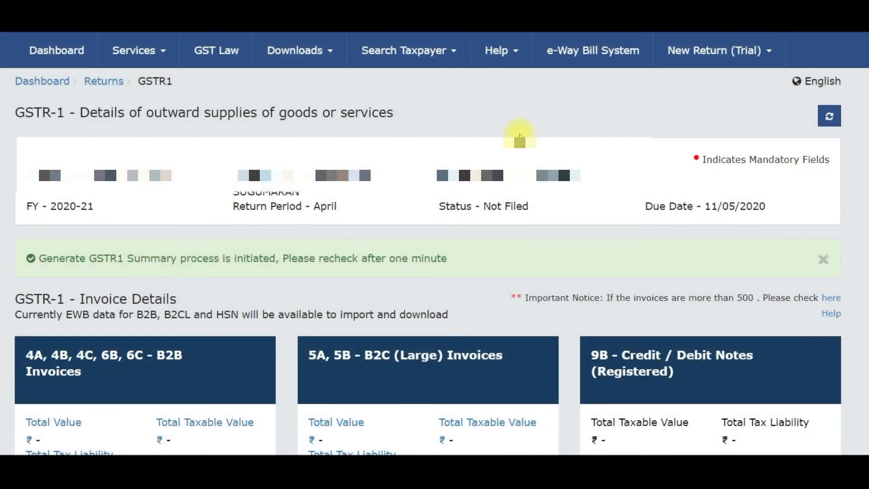
- Acknowledge that the GSTR-1 details have been reviewed and submit them
scroll(867, 130, "down", 20)
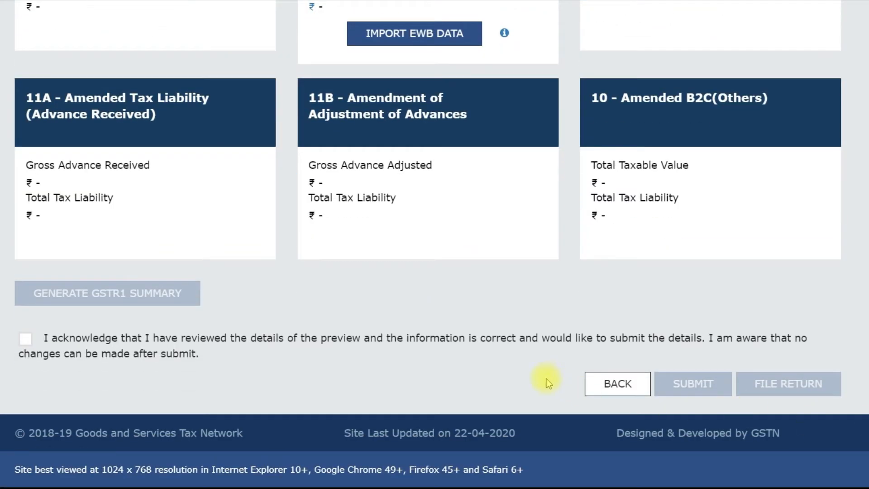
left_click(25, 338)
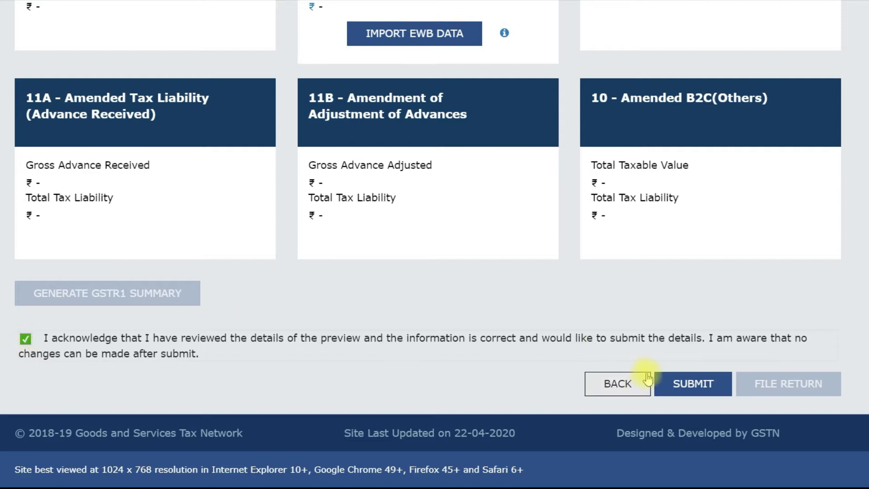
left_click(705, 385)
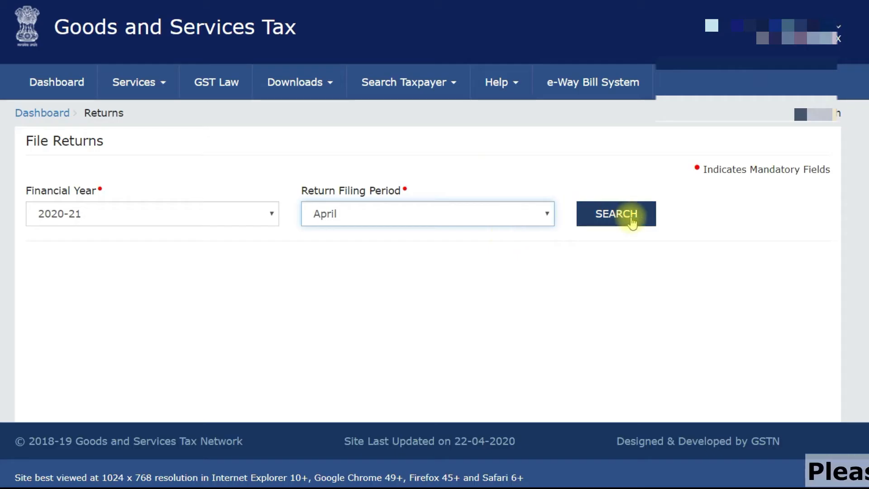
- Search the April 2020-21 returns again, open the submitted GSTR1 and proceed to file it
left_click(631, 218)
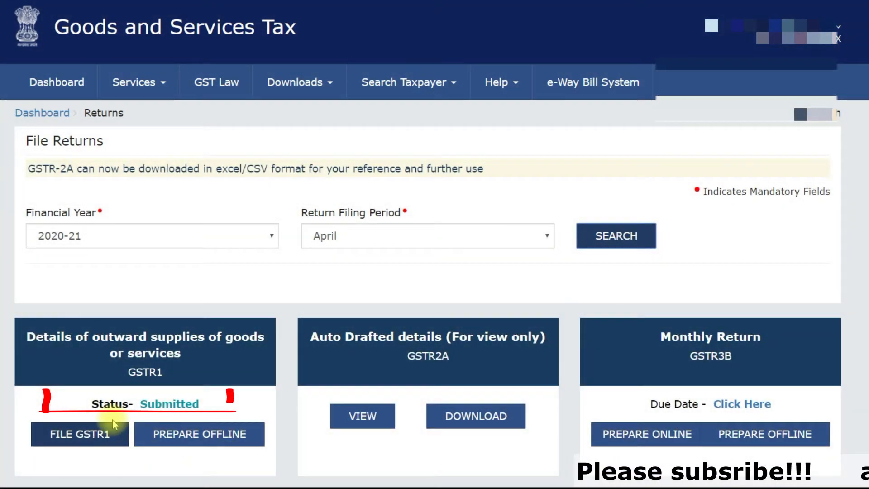
left_click(91, 439)
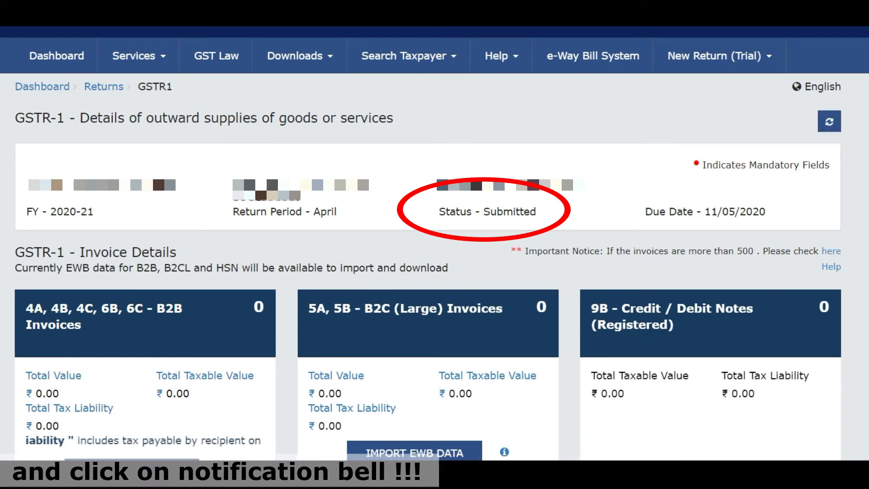
scroll(435, 245, "down", 20)
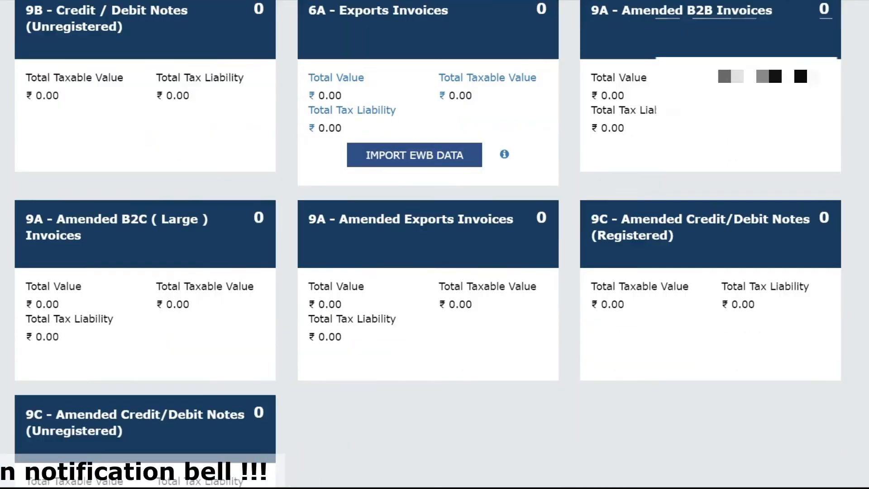
scroll(435, 244, "down", 7)
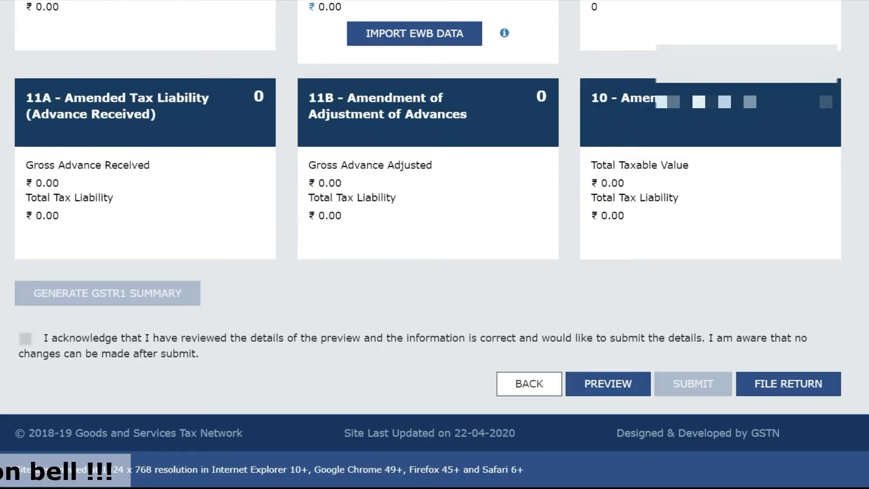
left_click(798, 396)
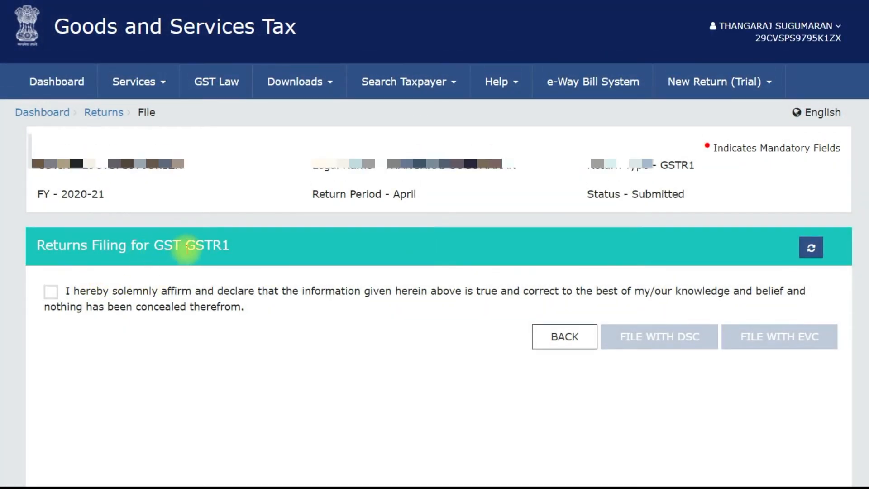
- Affirm the GSTR1 declaration, select the authorised signatory and file the return by verifying the one-time password
left_click(54, 293)
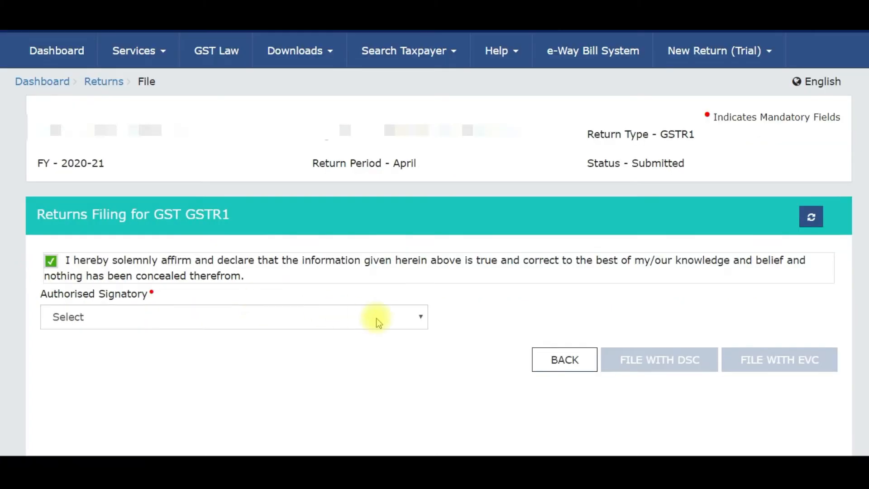
left_click(378, 351)
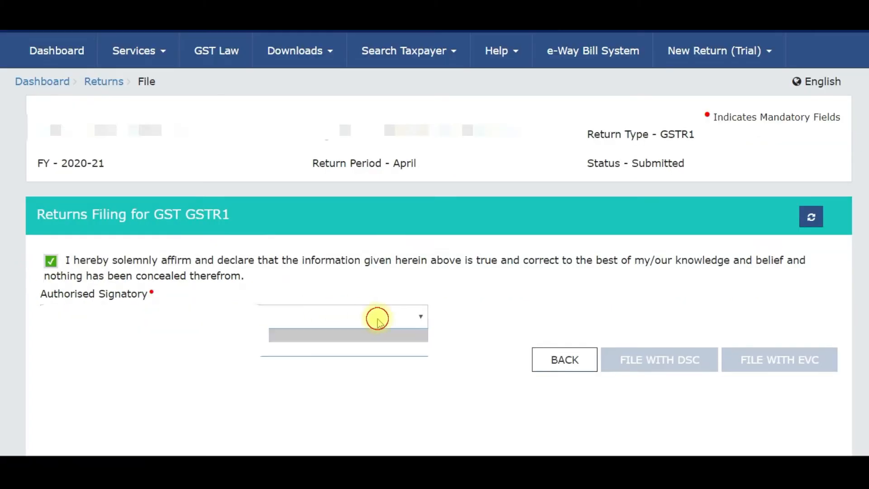
left_click(361, 346)
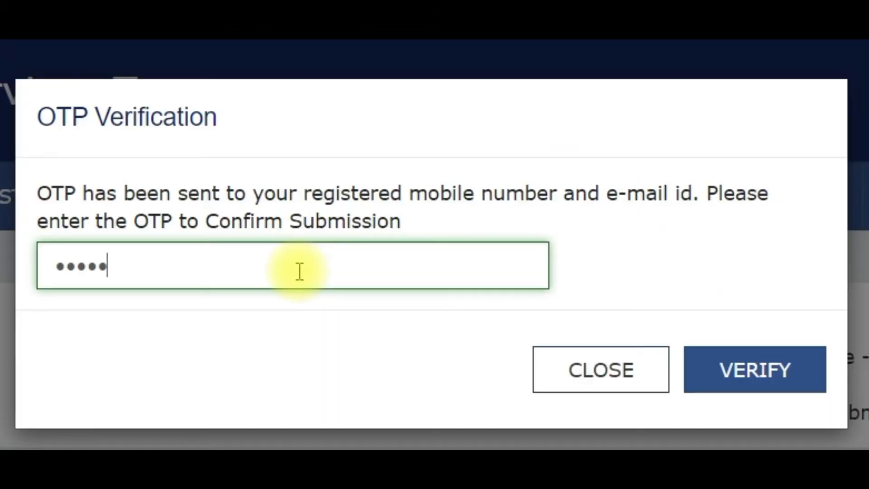
left_click(770, 387)
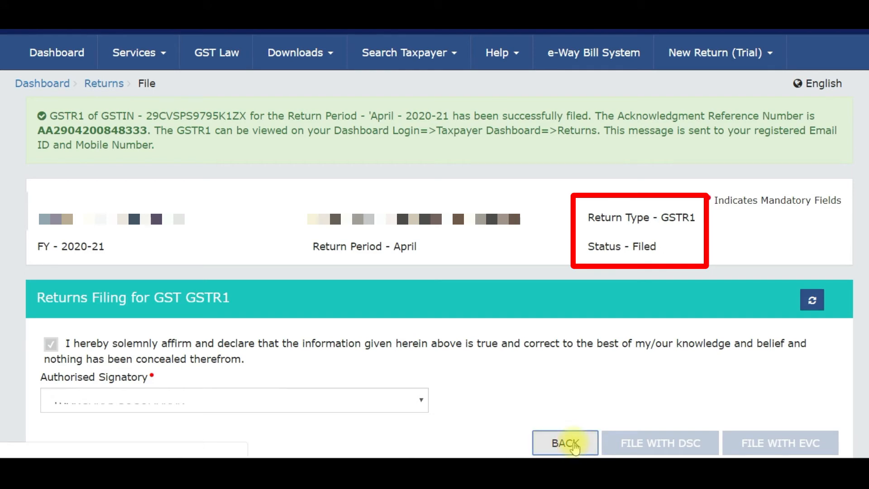
- Go back to the File Returns page and search financial year 2020-21, period April, to check the GSTR1 status
left_click(574, 444)
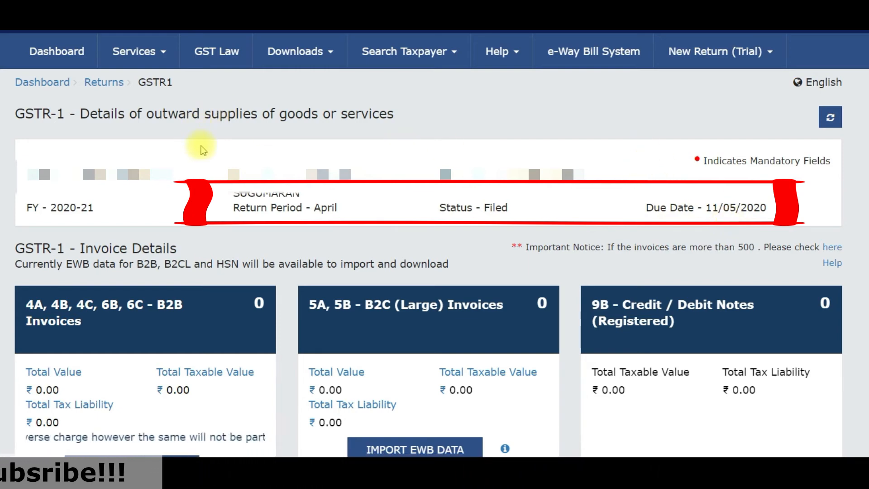
left_click(109, 81)
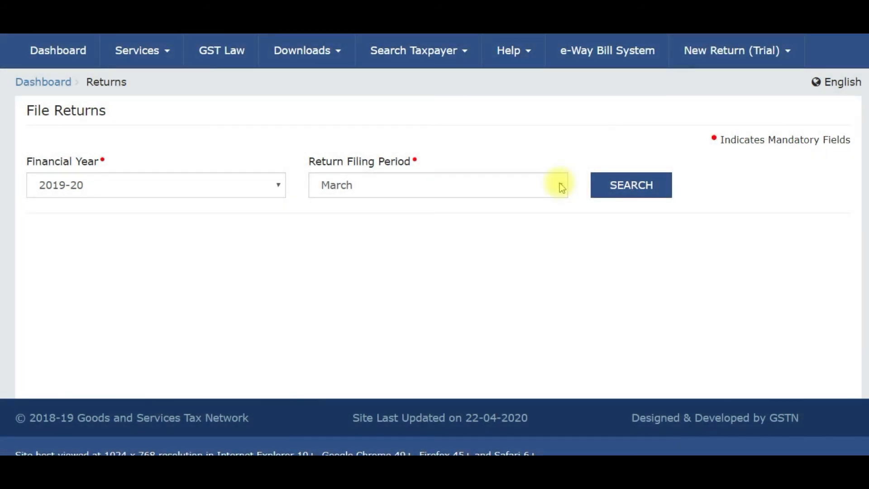
left_click(561, 187)
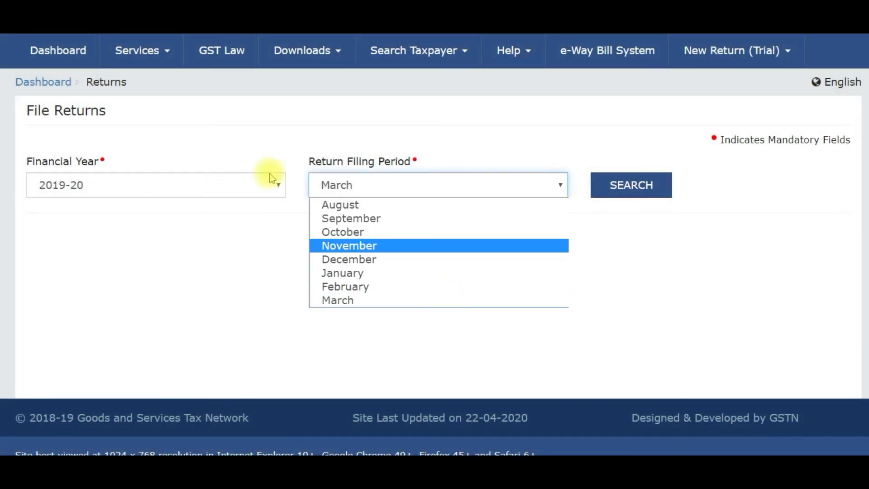
left_click(279, 186)
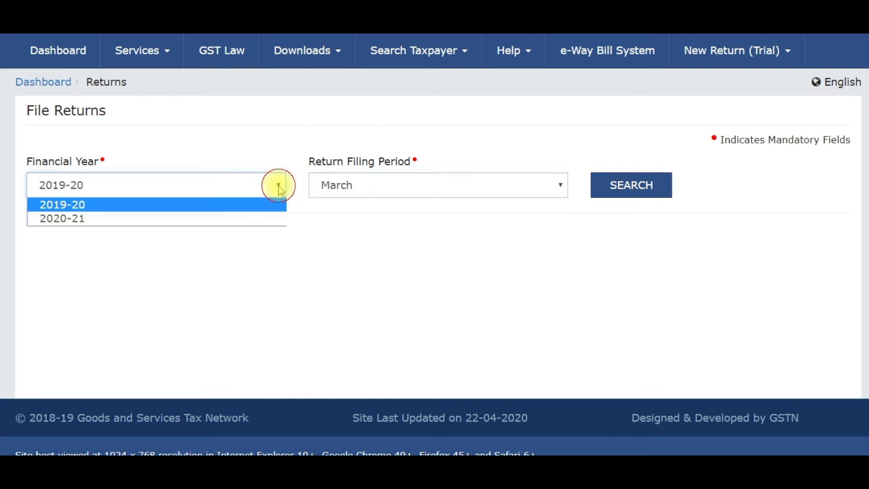
left_click(250, 216)
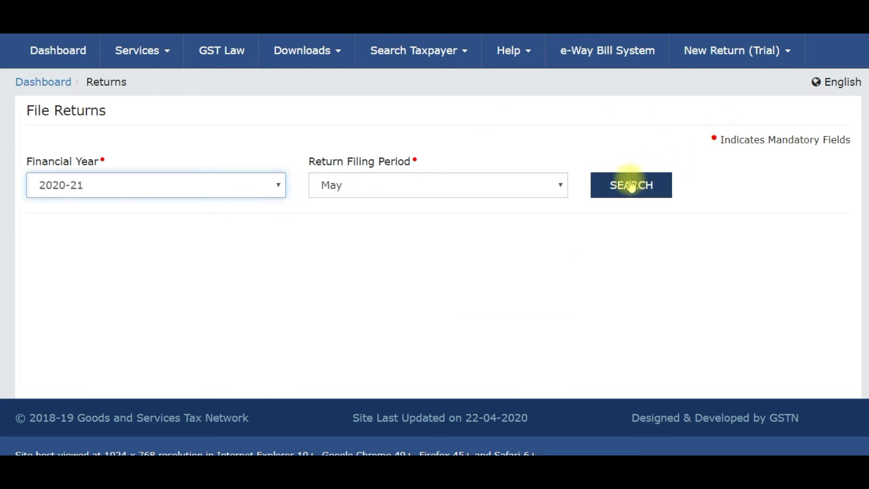
left_click(562, 184)
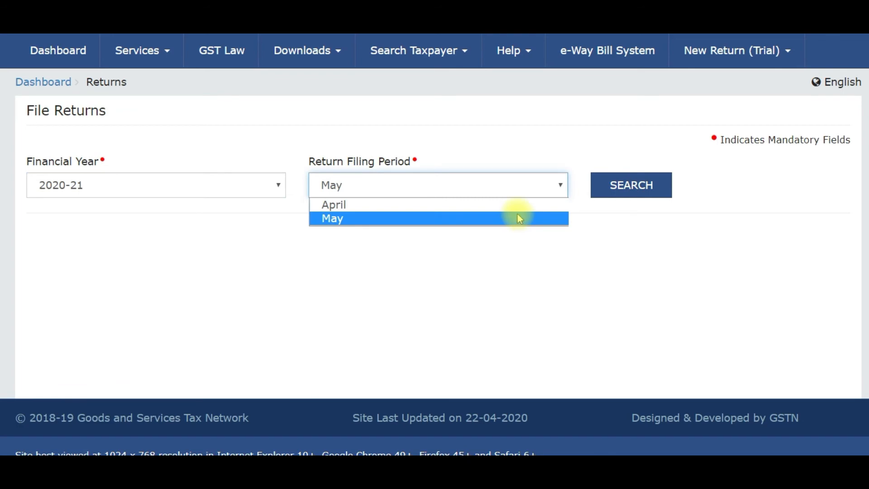
left_click(519, 206)
left_click(628, 189)
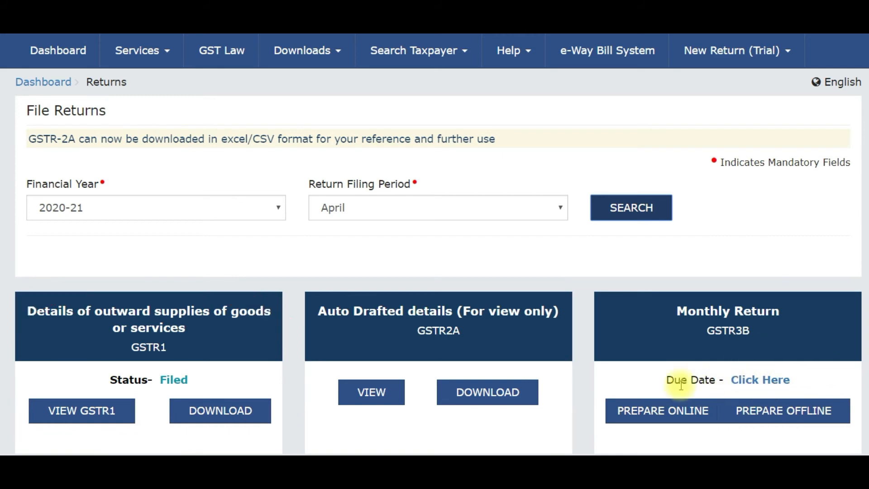
left_click(760, 381)
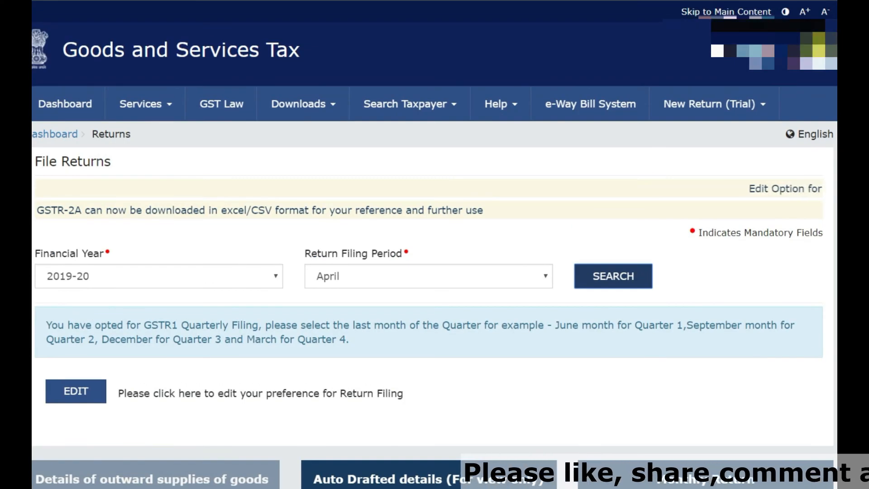
left_click(812, 57)
left_click(736, 189)
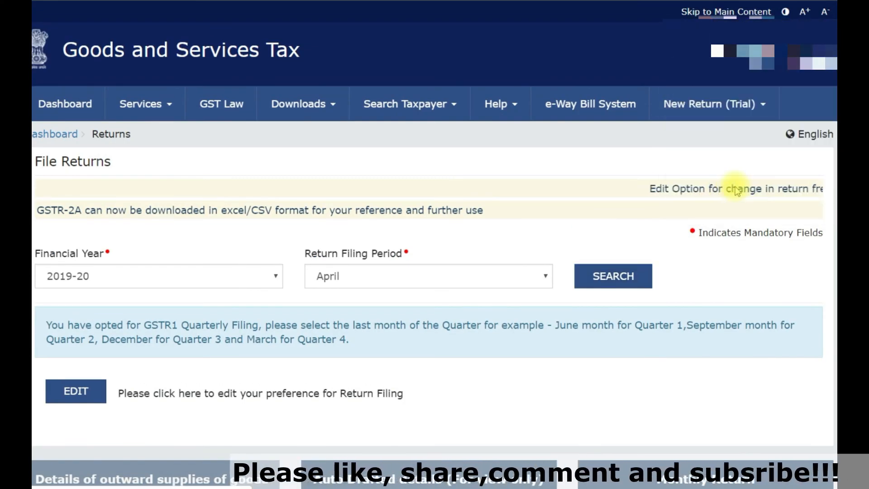